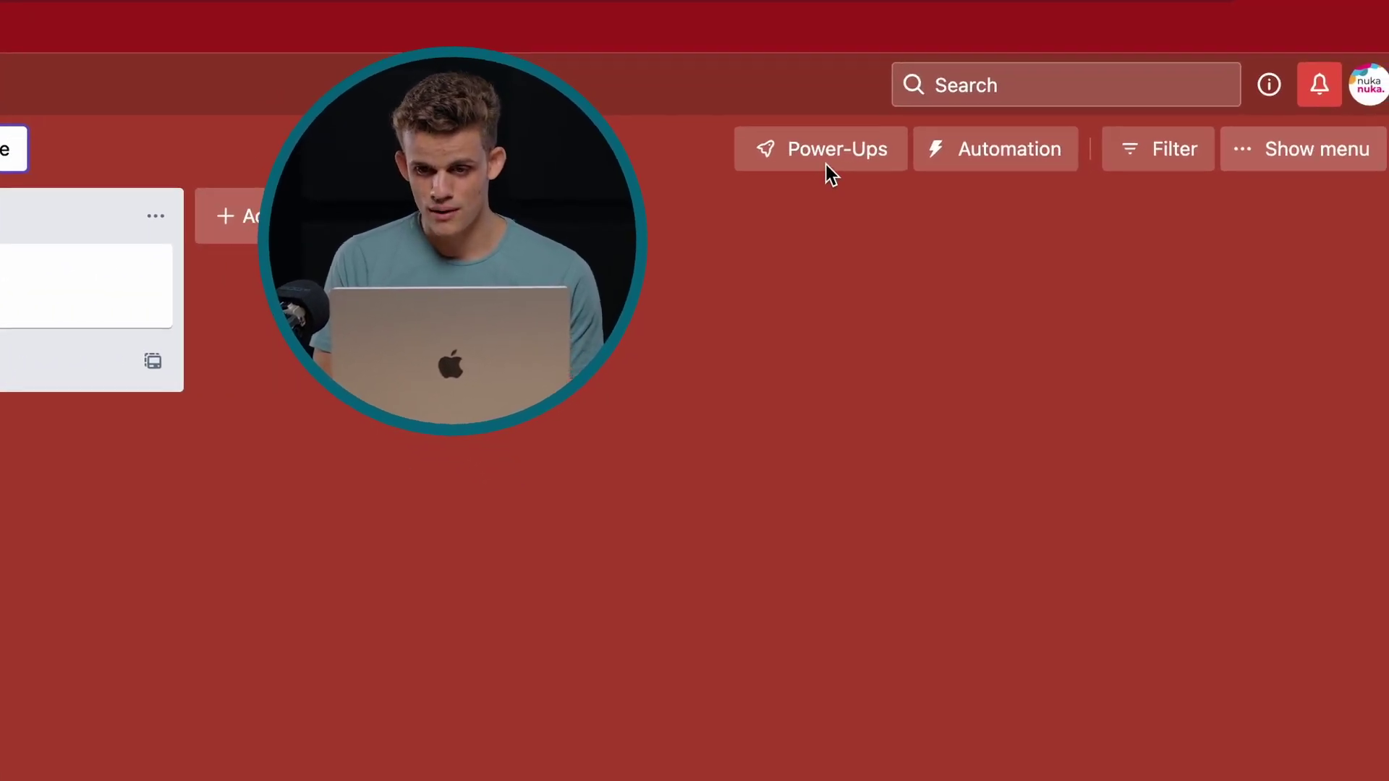
# Step: Add the Calendar Power-Up to the Workflow board and confirm it is listed as enabled
pyautogui.click(829, 163)
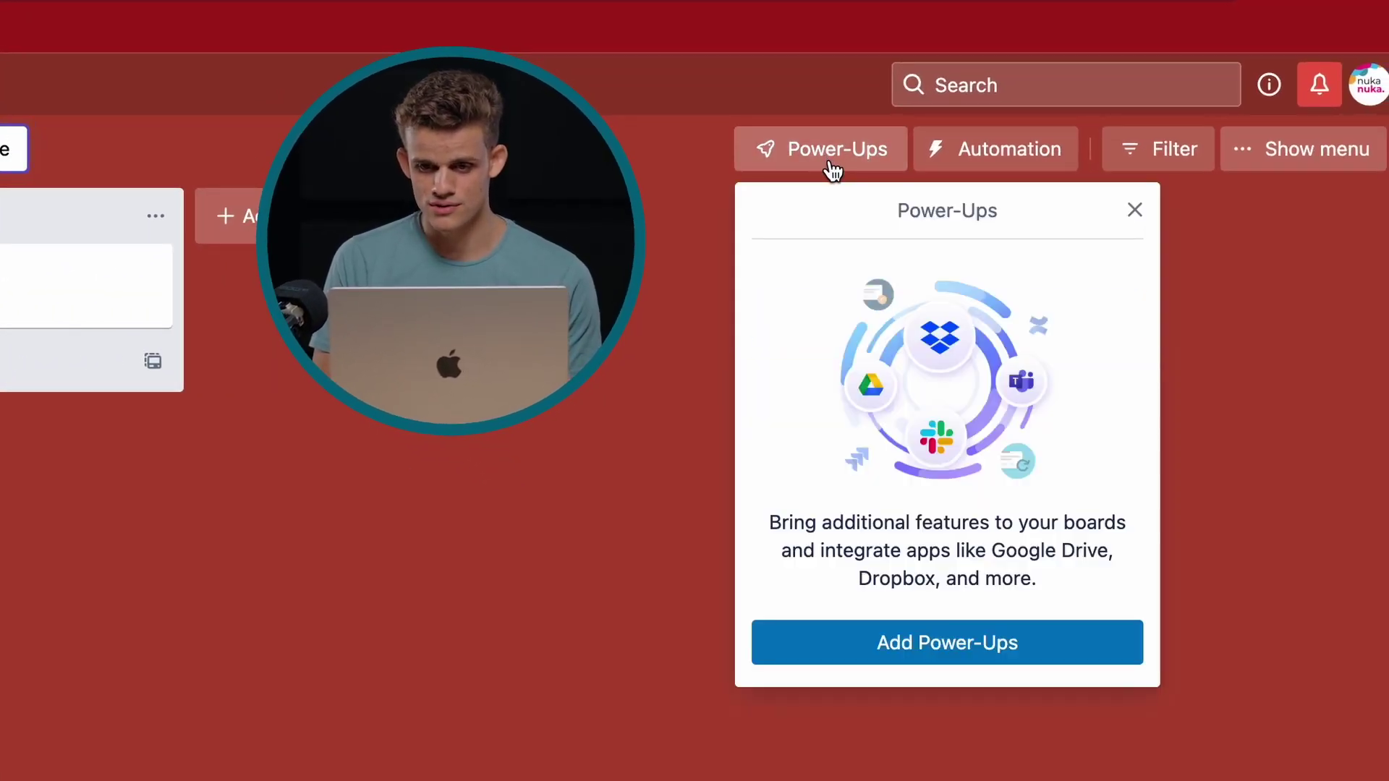
pyautogui.click(930, 660)
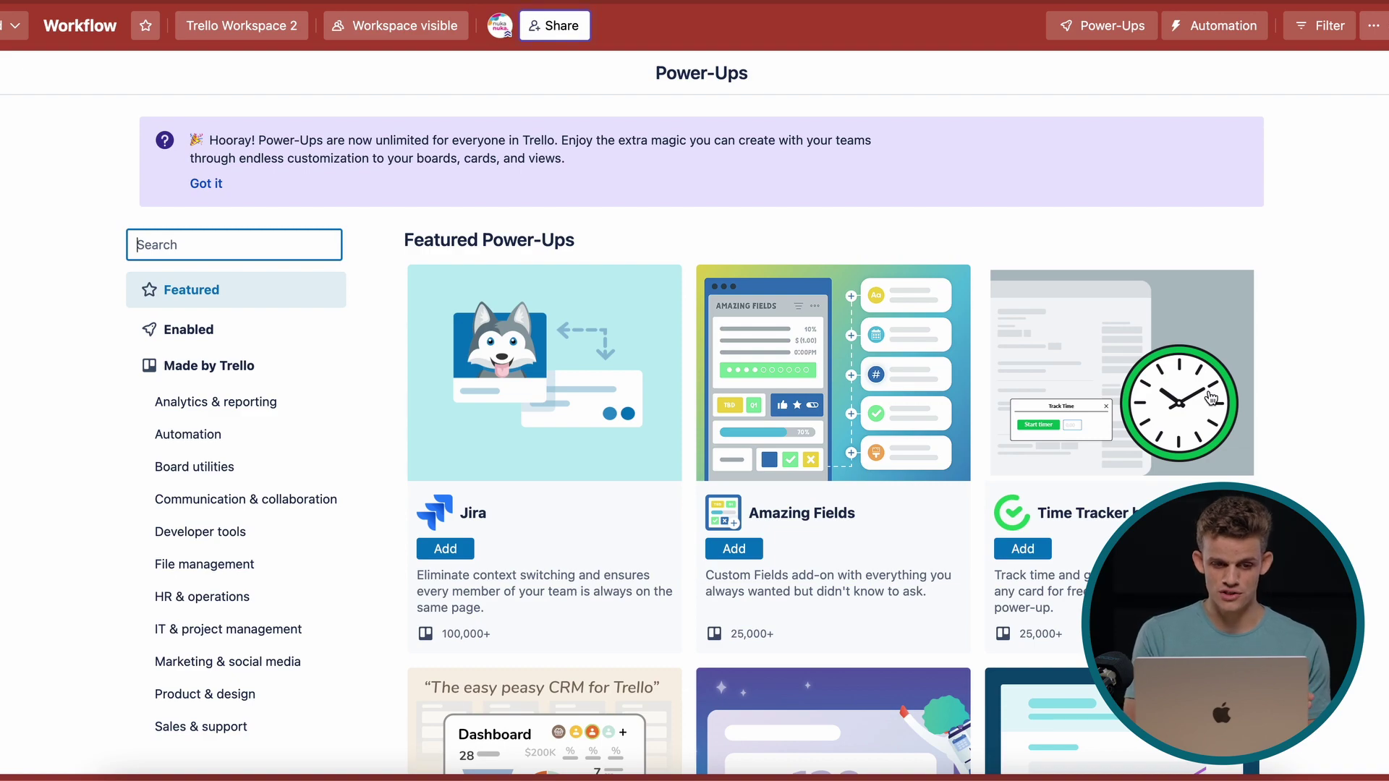
pyautogui.write('Calen')
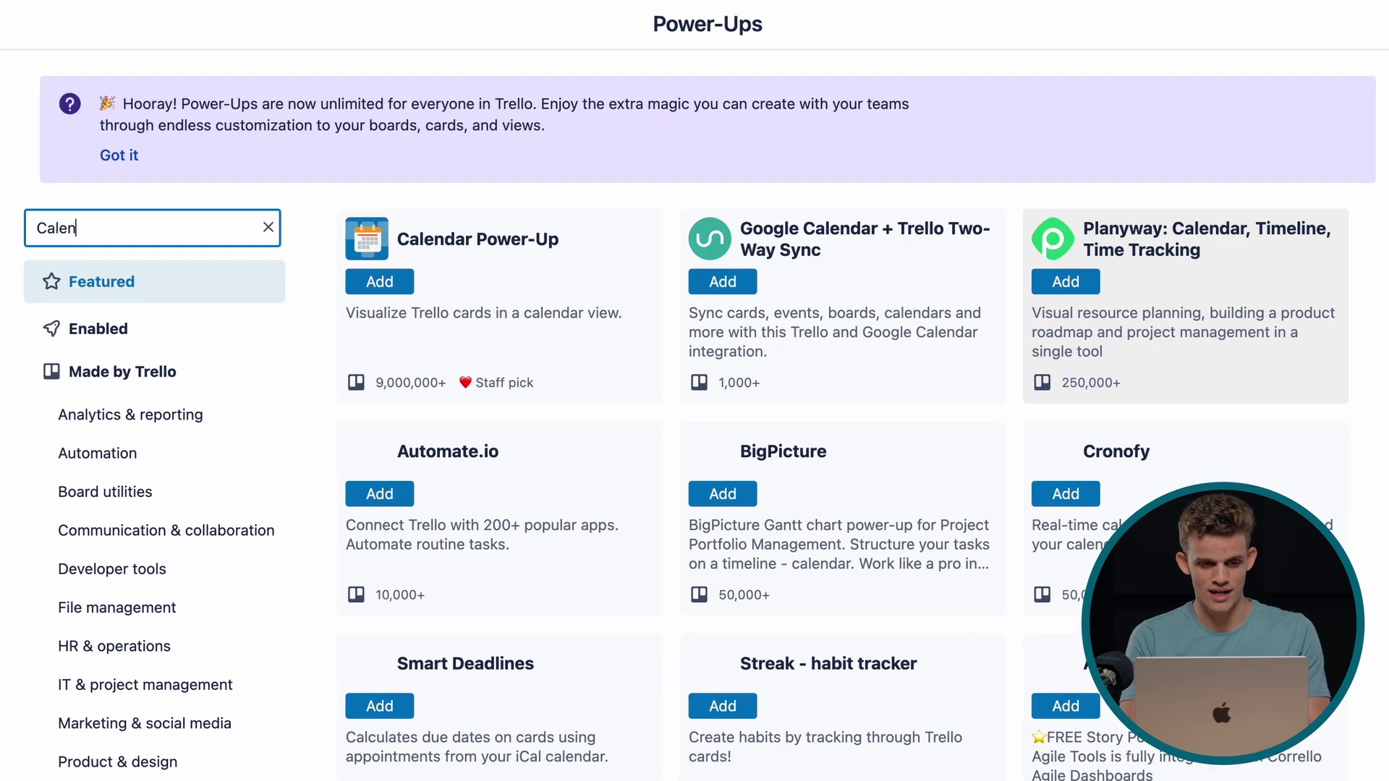
pyautogui.write('d')
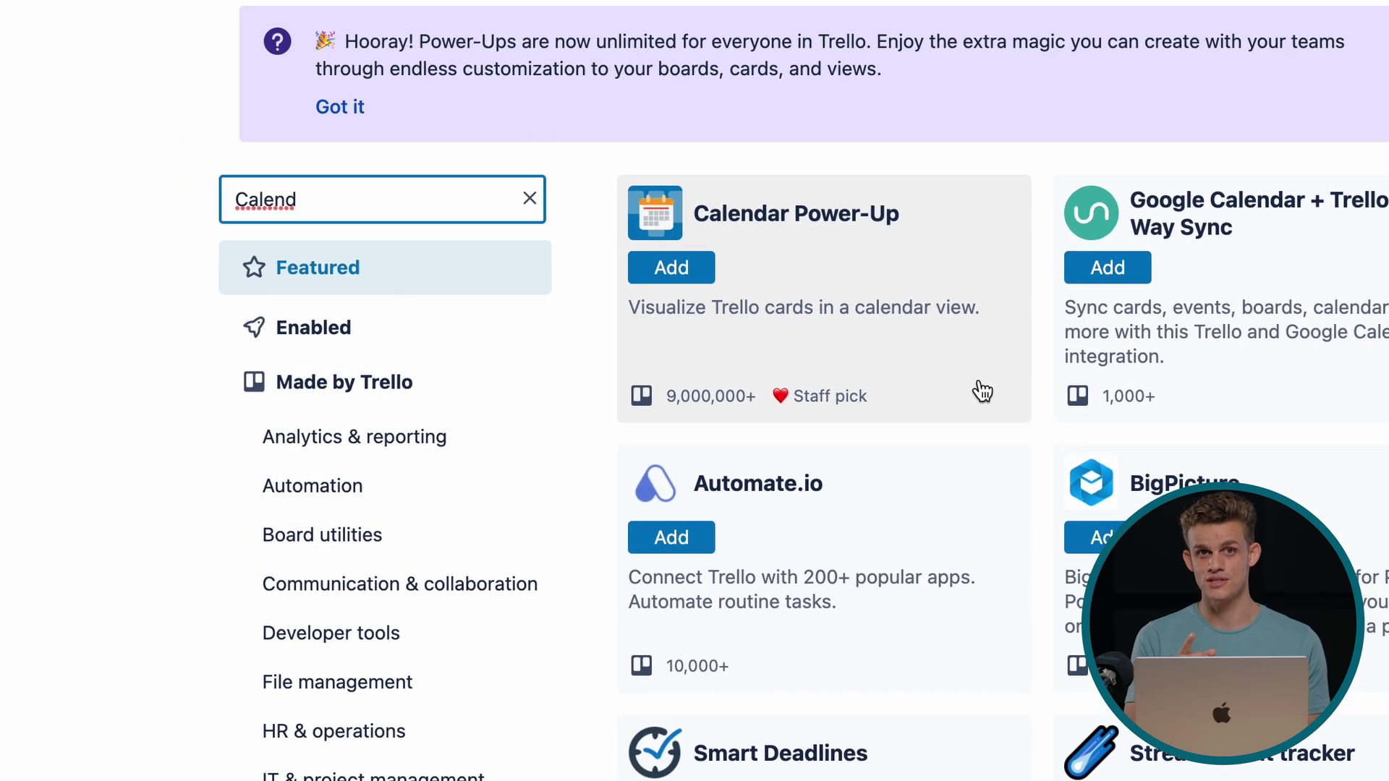
pyautogui.click(722, 284)
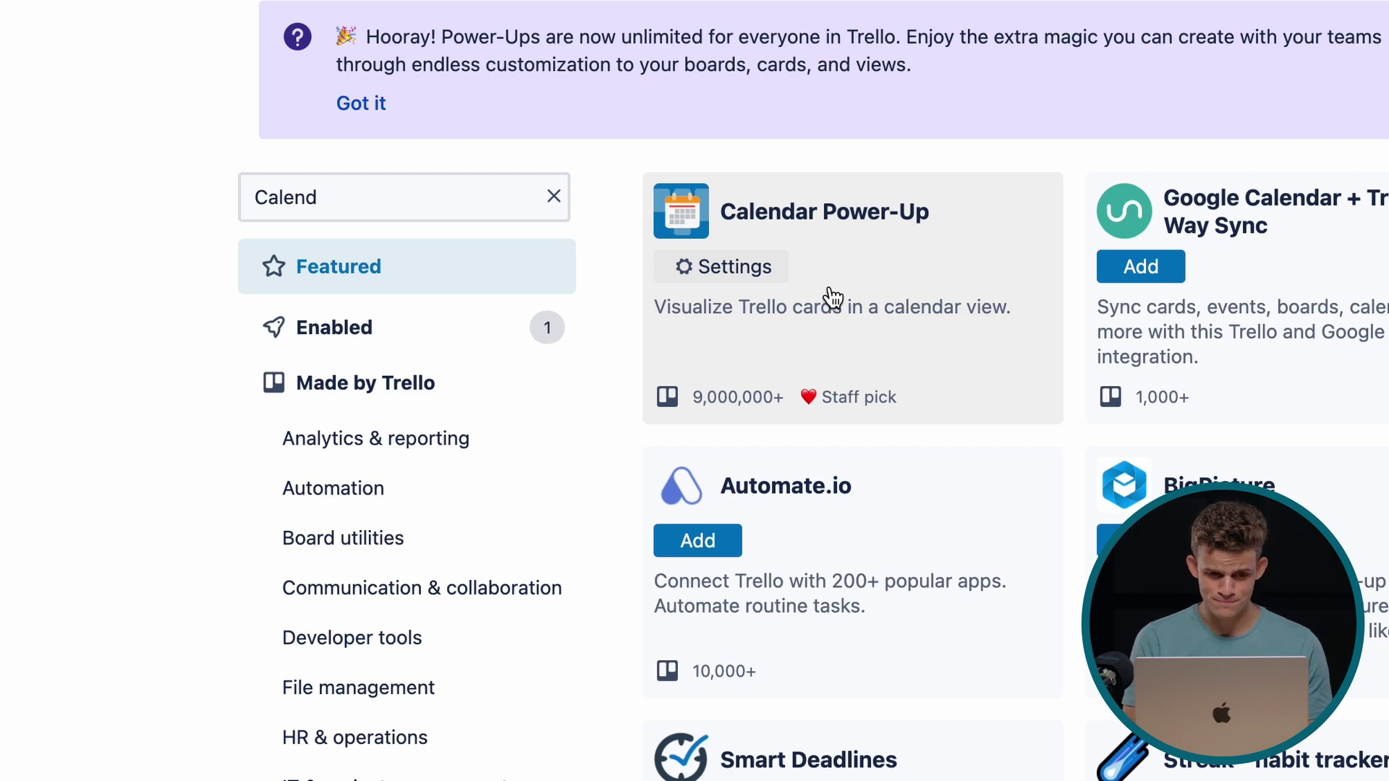
pyautogui.click(387, 348)
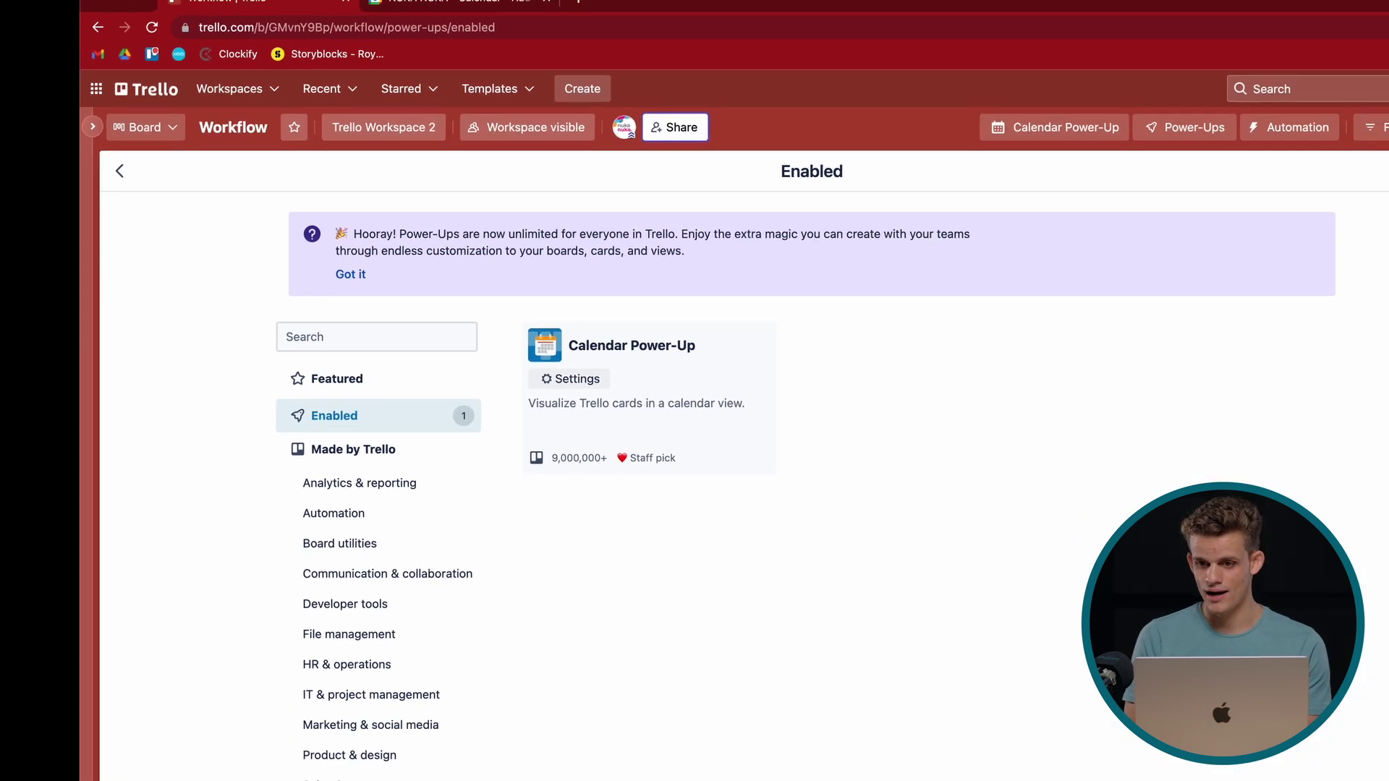
pyautogui.press('Escape')
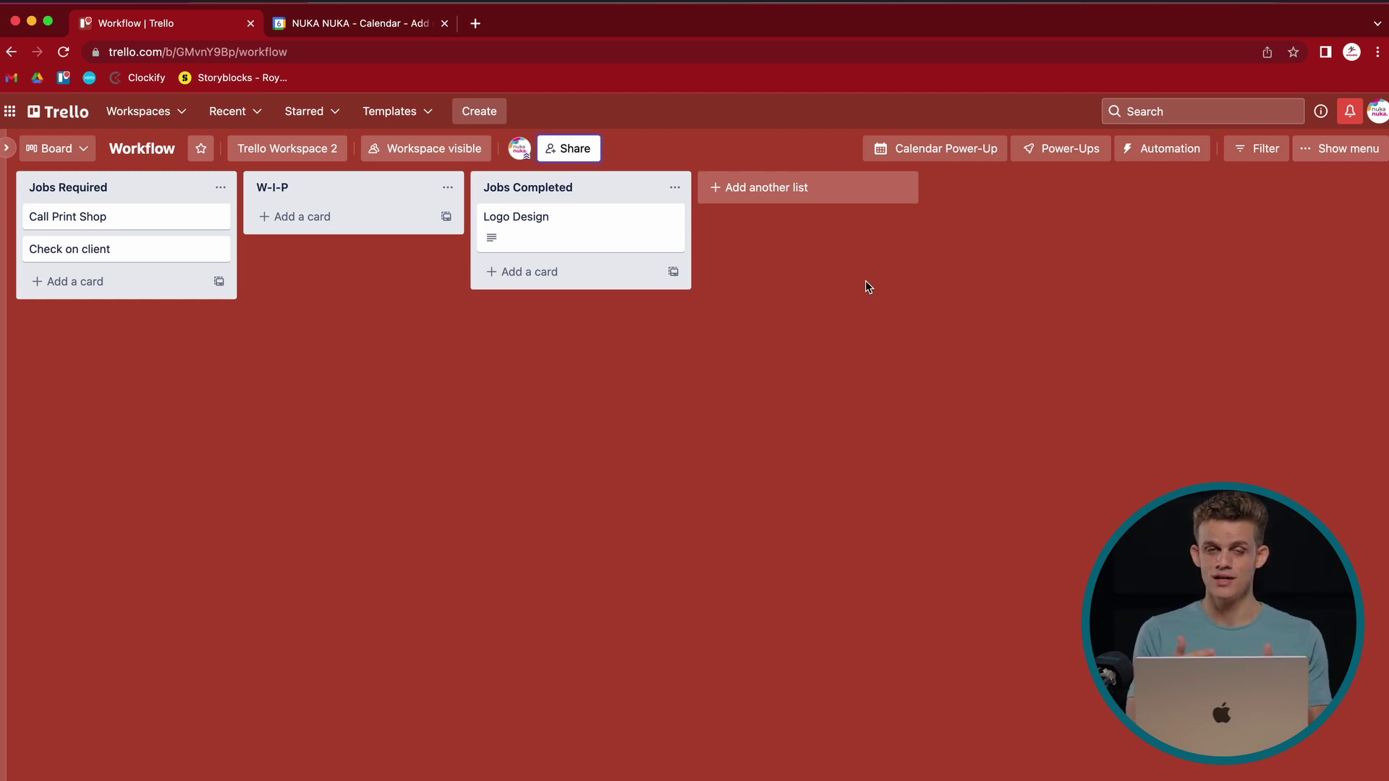
# Step: Give the Call Print Shop card a due date of April 8
pyautogui.click(83, 219)
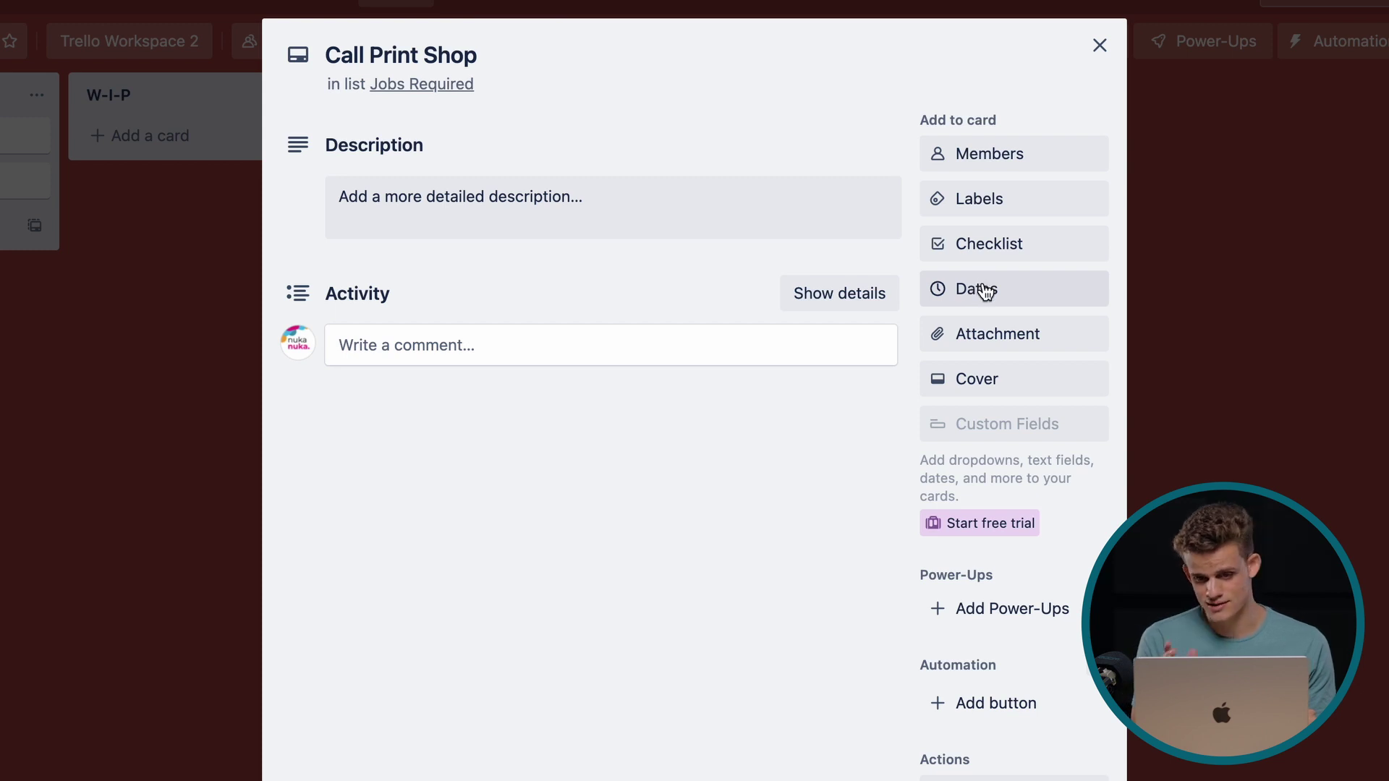
pyautogui.click(986, 289)
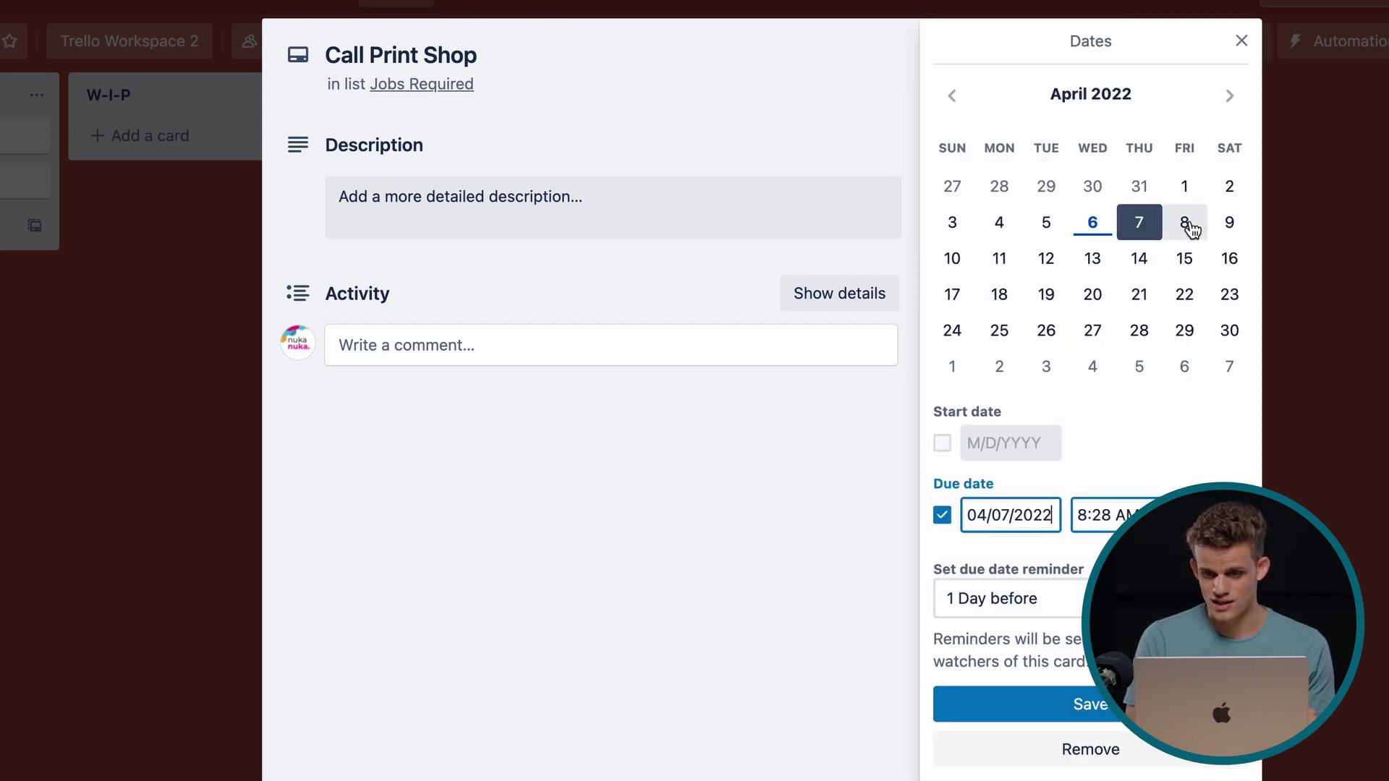
pyautogui.click(1187, 225)
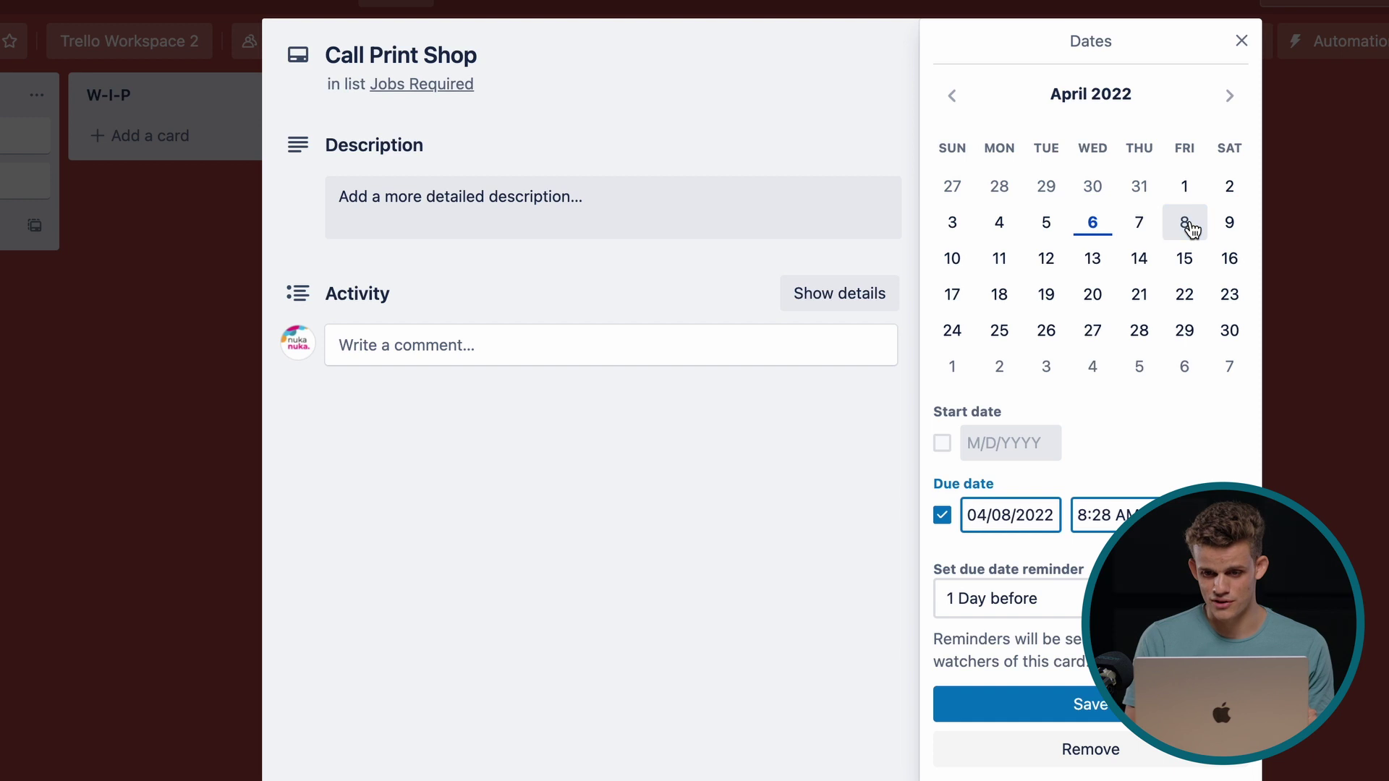
pyautogui.click(1082, 711)
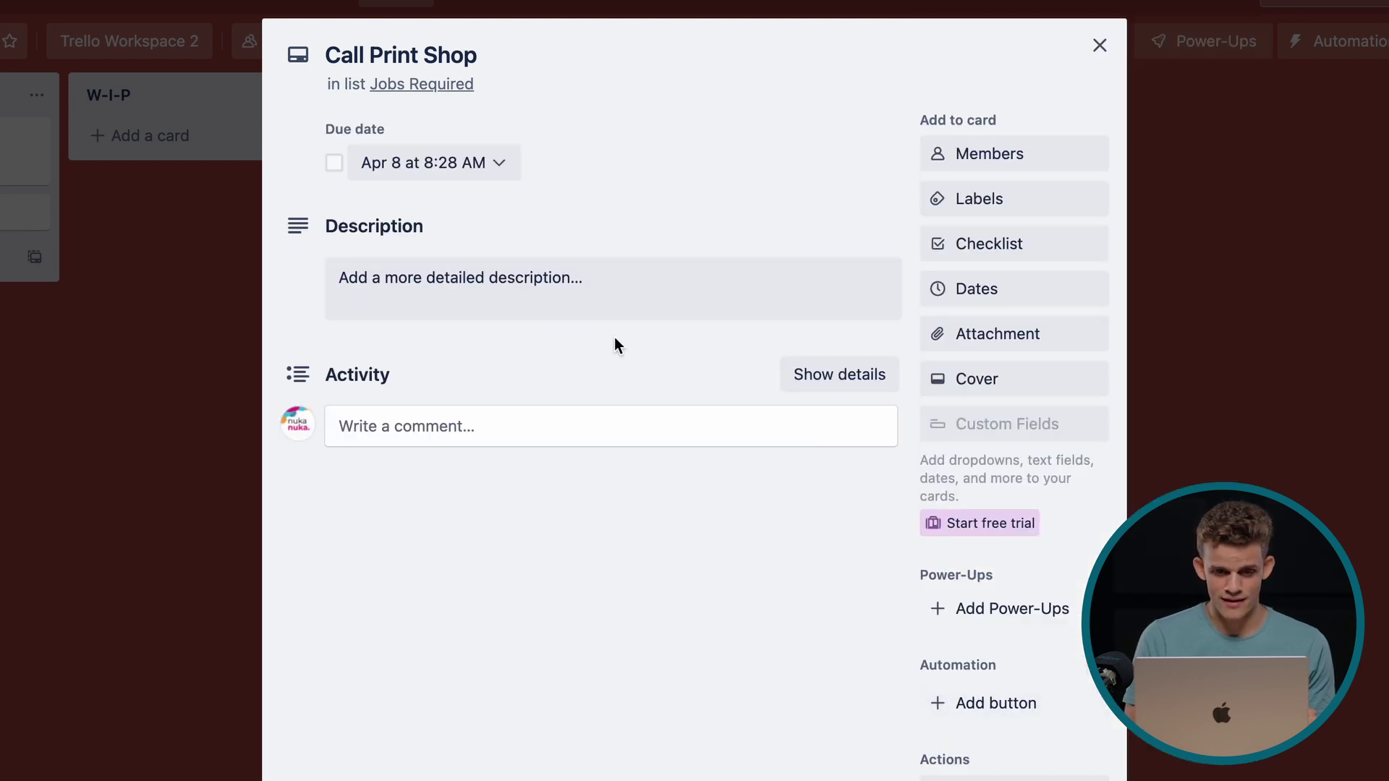
pyautogui.click(278, 548)
# Step: Give the Check on client card a due date of April 10
pyautogui.click(200, 534)
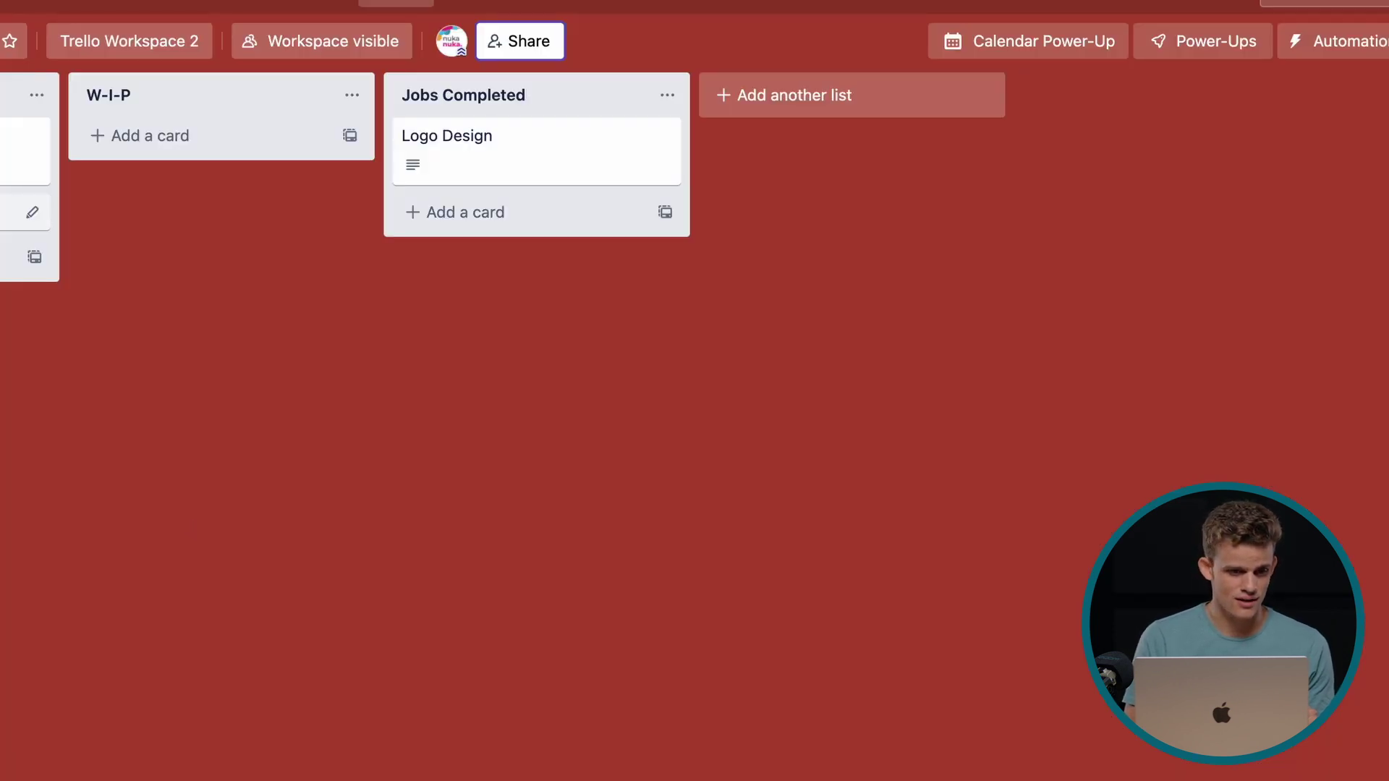
pyautogui.click(21, 212)
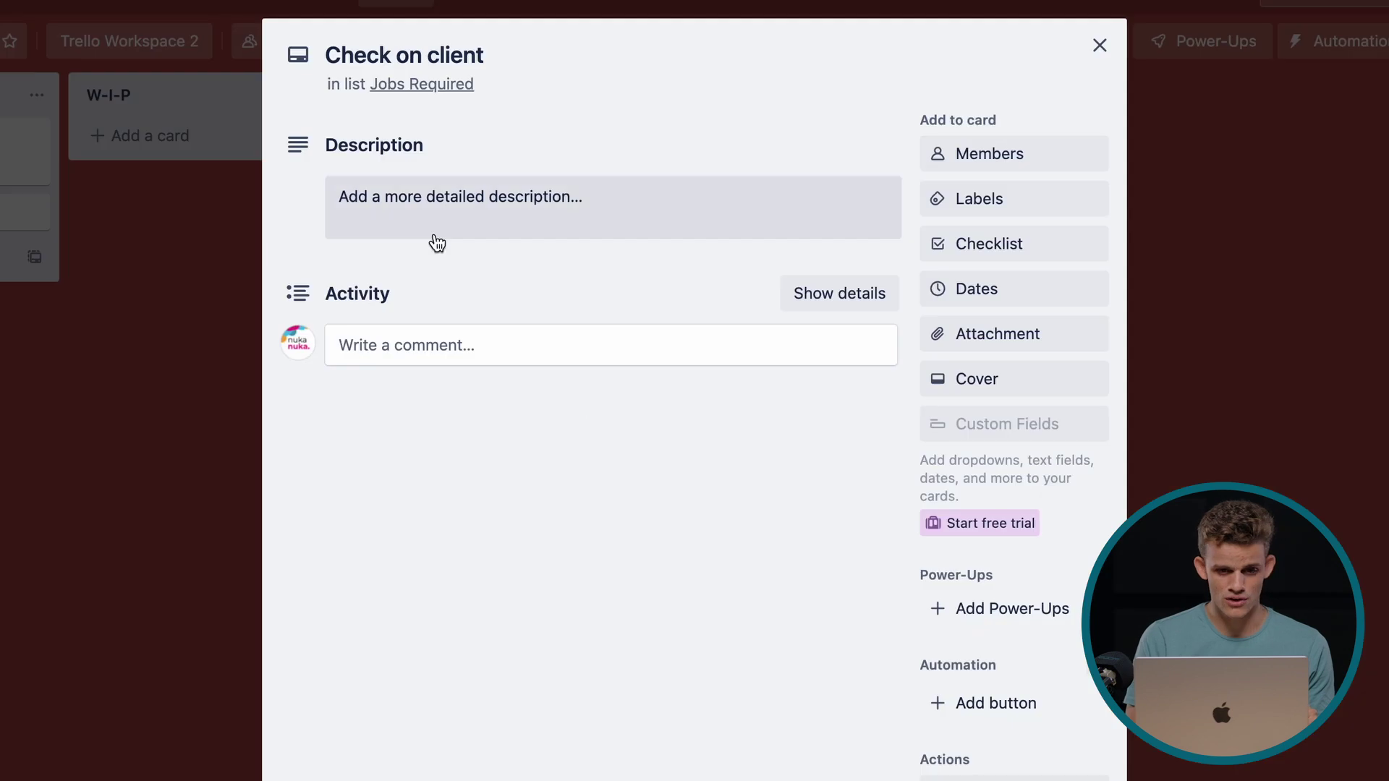
pyautogui.click(963, 291)
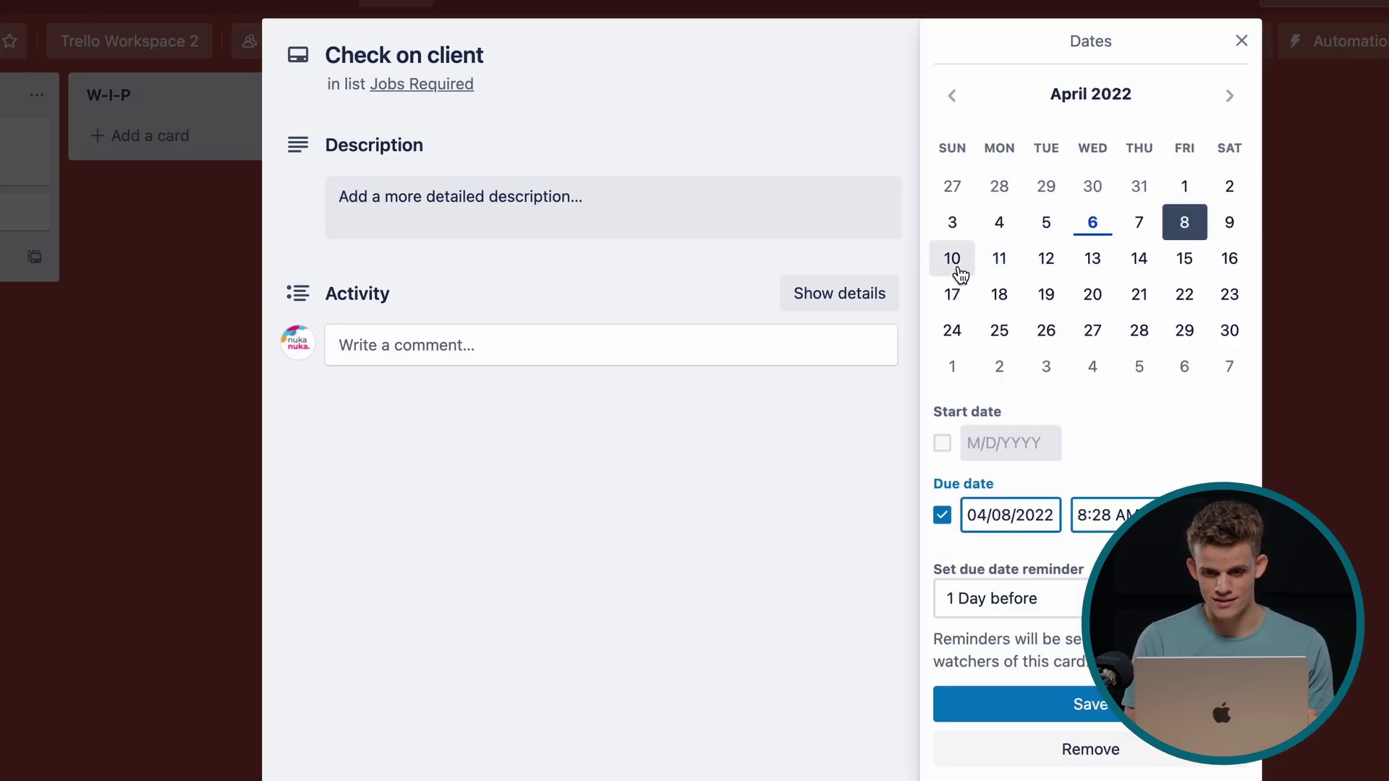
pyautogui.click(954, 268)
pyautogui.click(1044, 702)
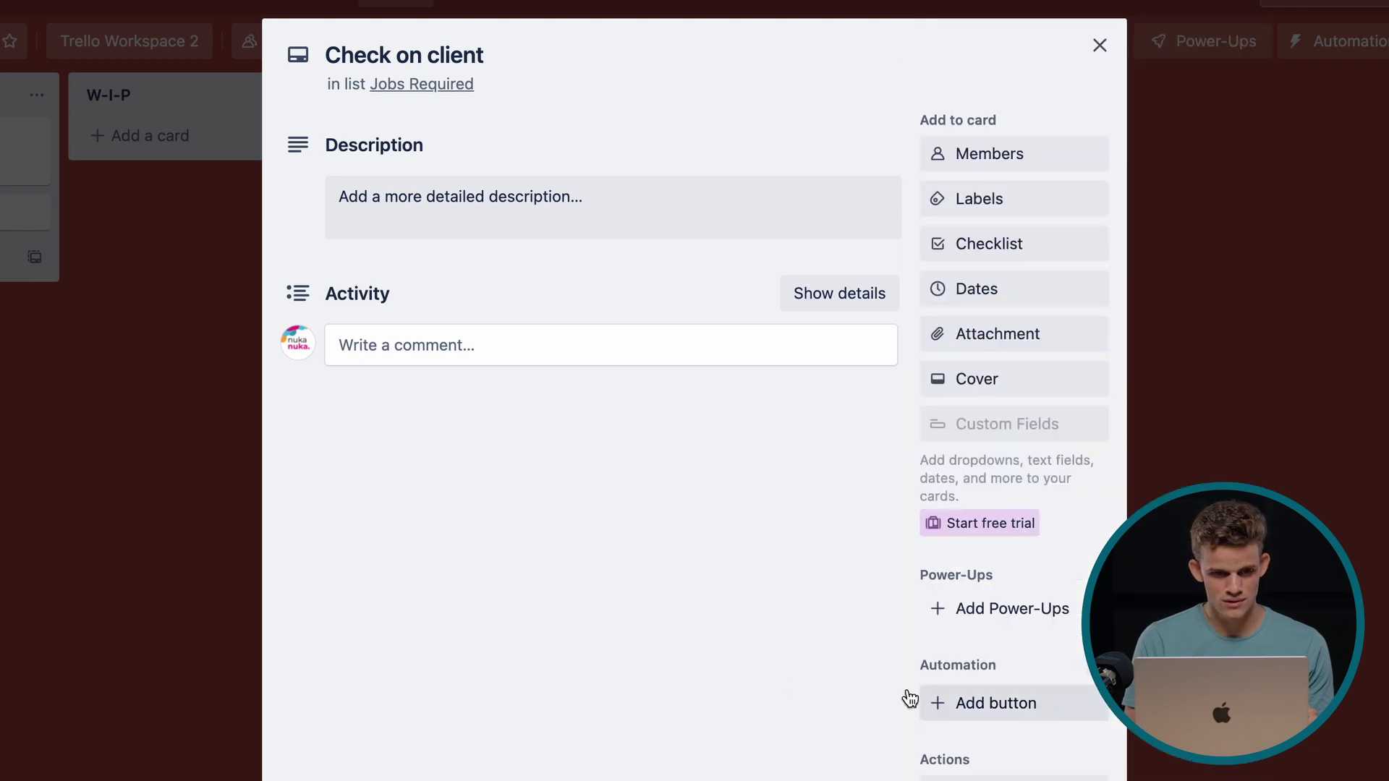
pyautogui.click(189, 644)
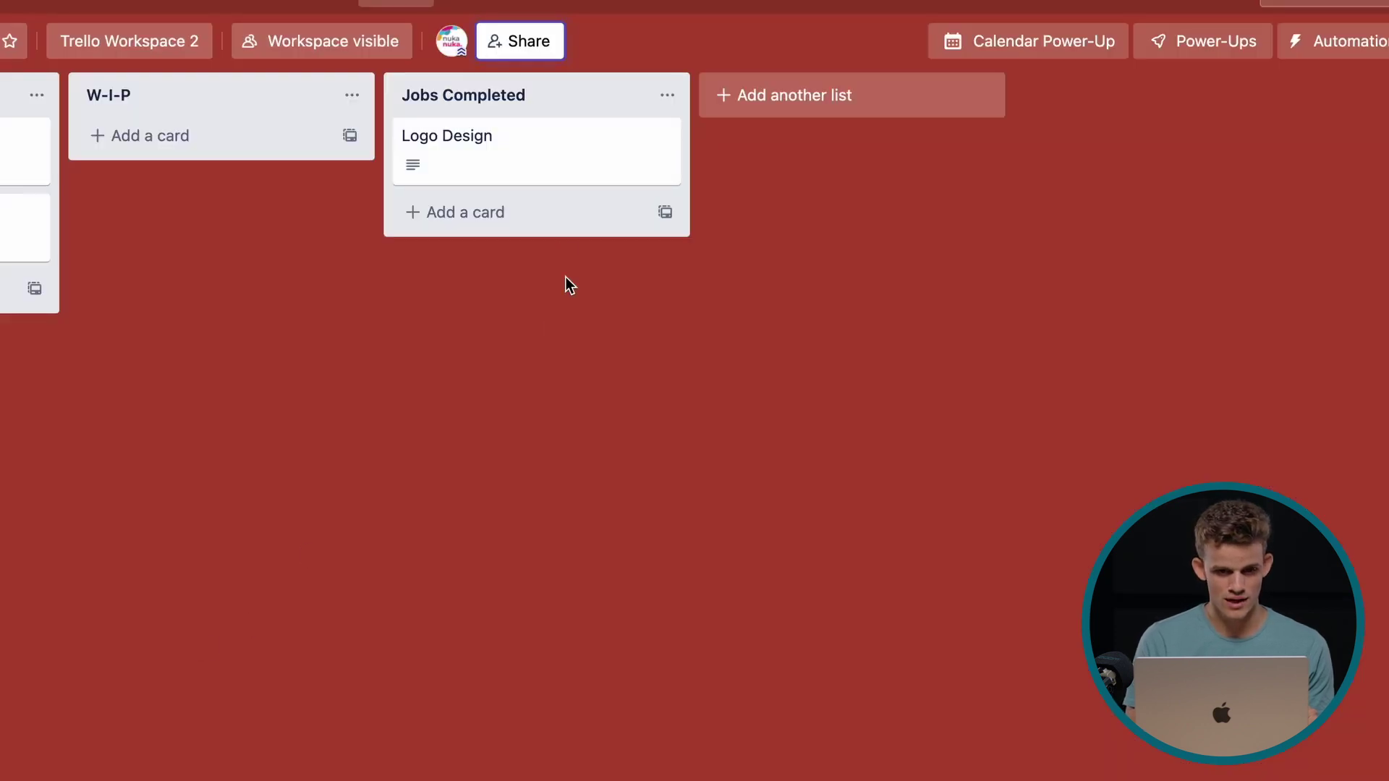
# Step: Set Logo Design's due date to April 5 and mark it complete
pyautogui.click(552, 171)
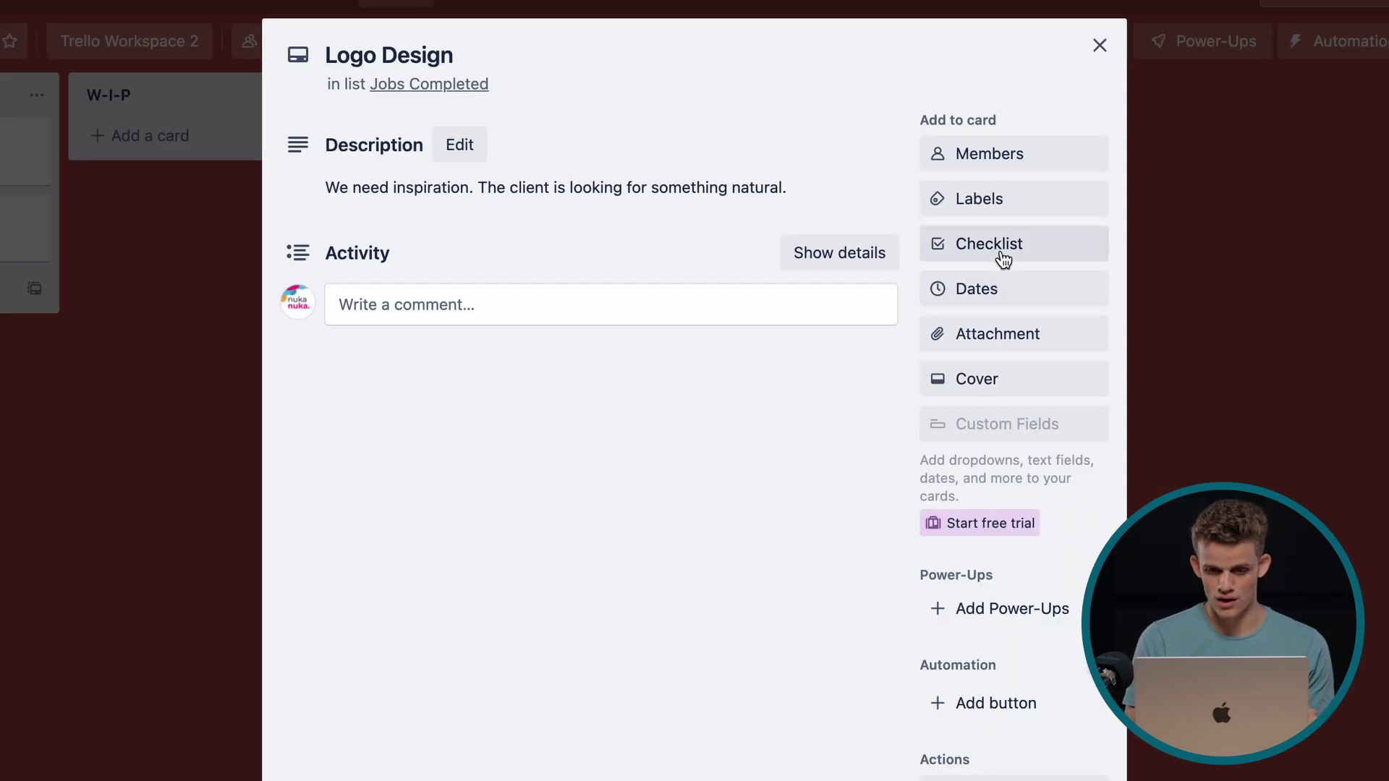
pyautogui.click(1006, 298)
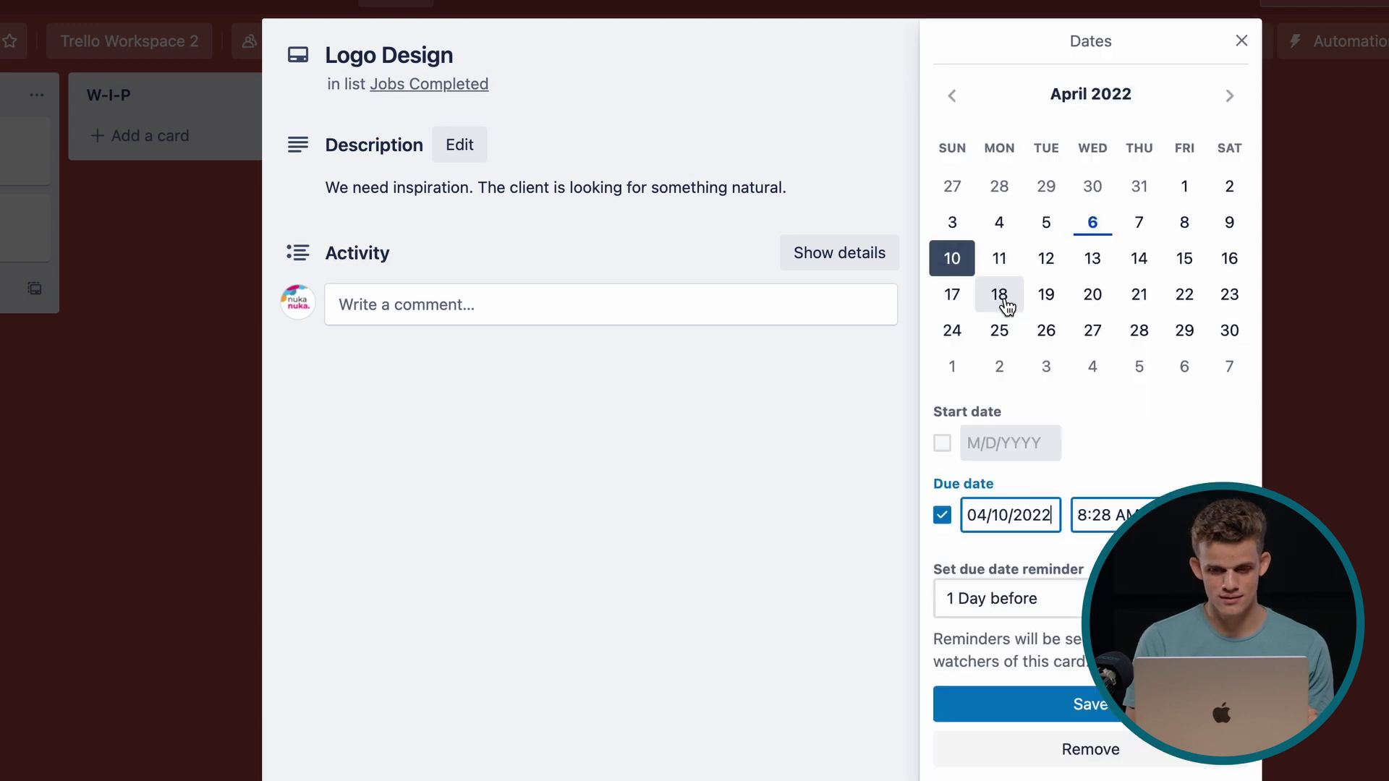
pyautogui.click(1046, 222)
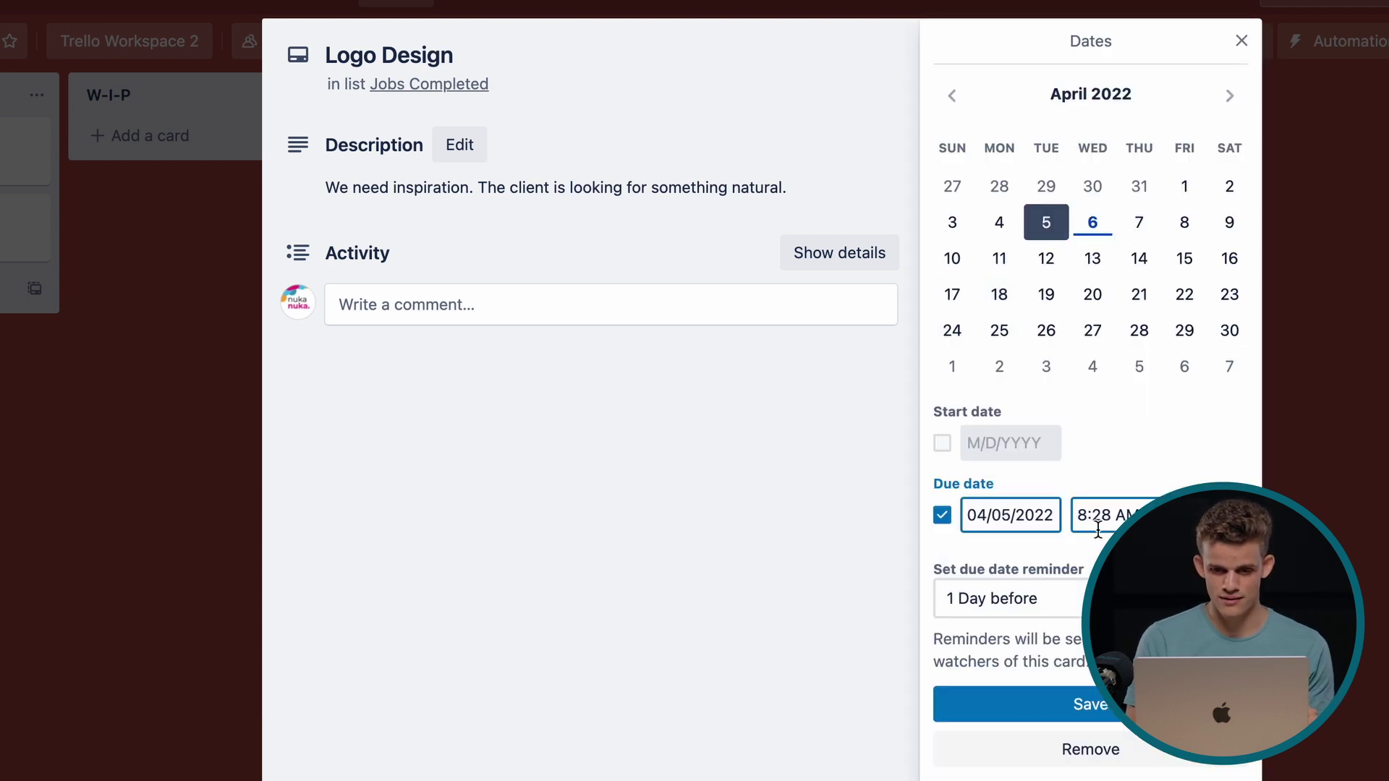
pyautogui.click(1027, 705)
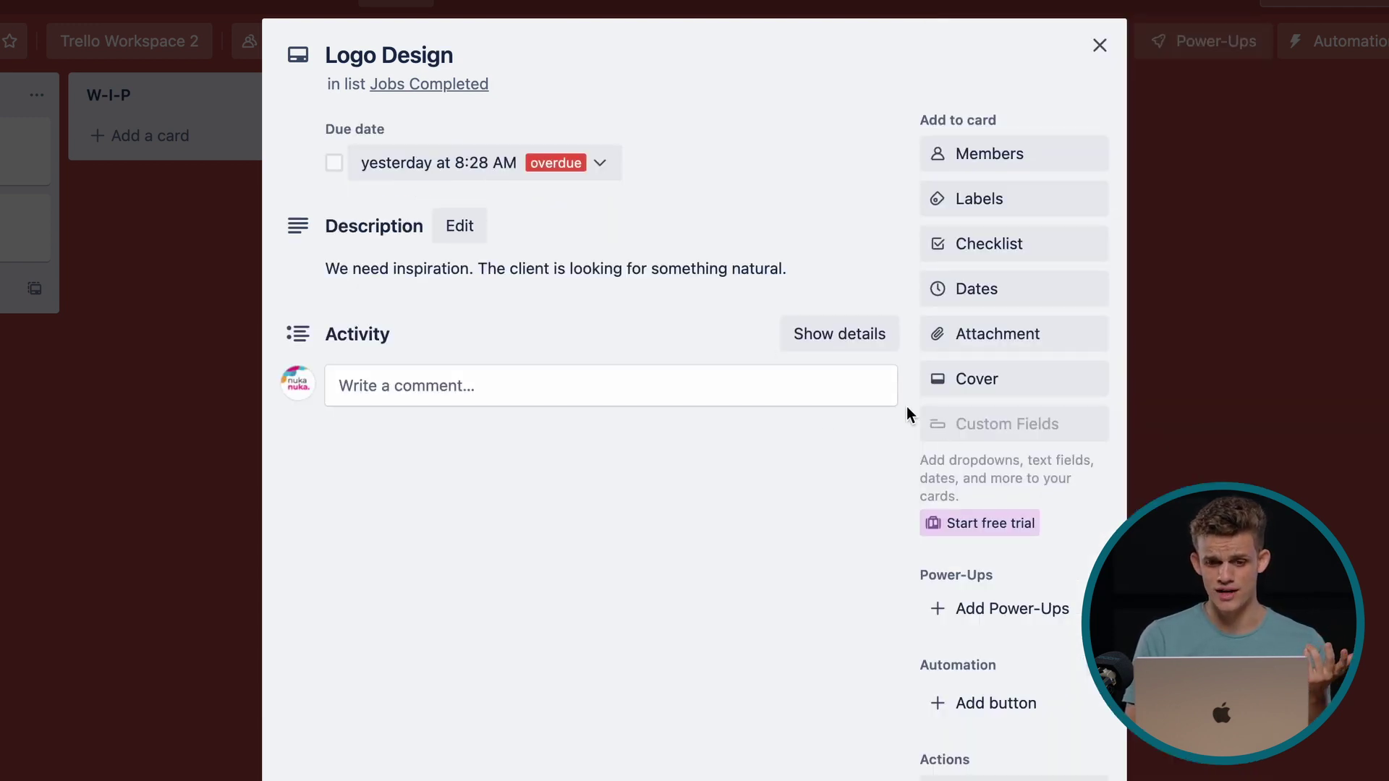
pyautogui.click(333, 163)
pyautogui.click(171, 504)
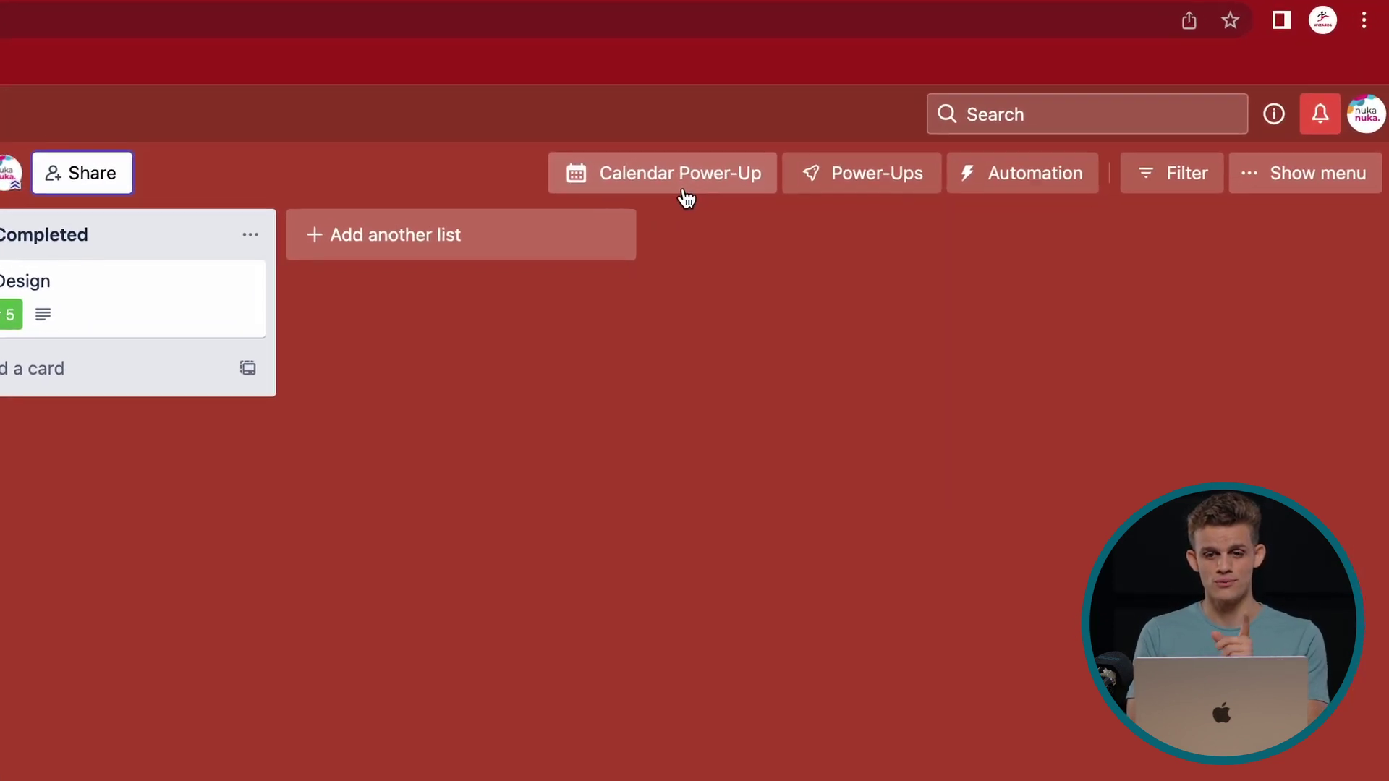
# Step: Switch the board to the April 2022 calendar and open Check on client's due-date picker
pyautogui.click(682, 193)
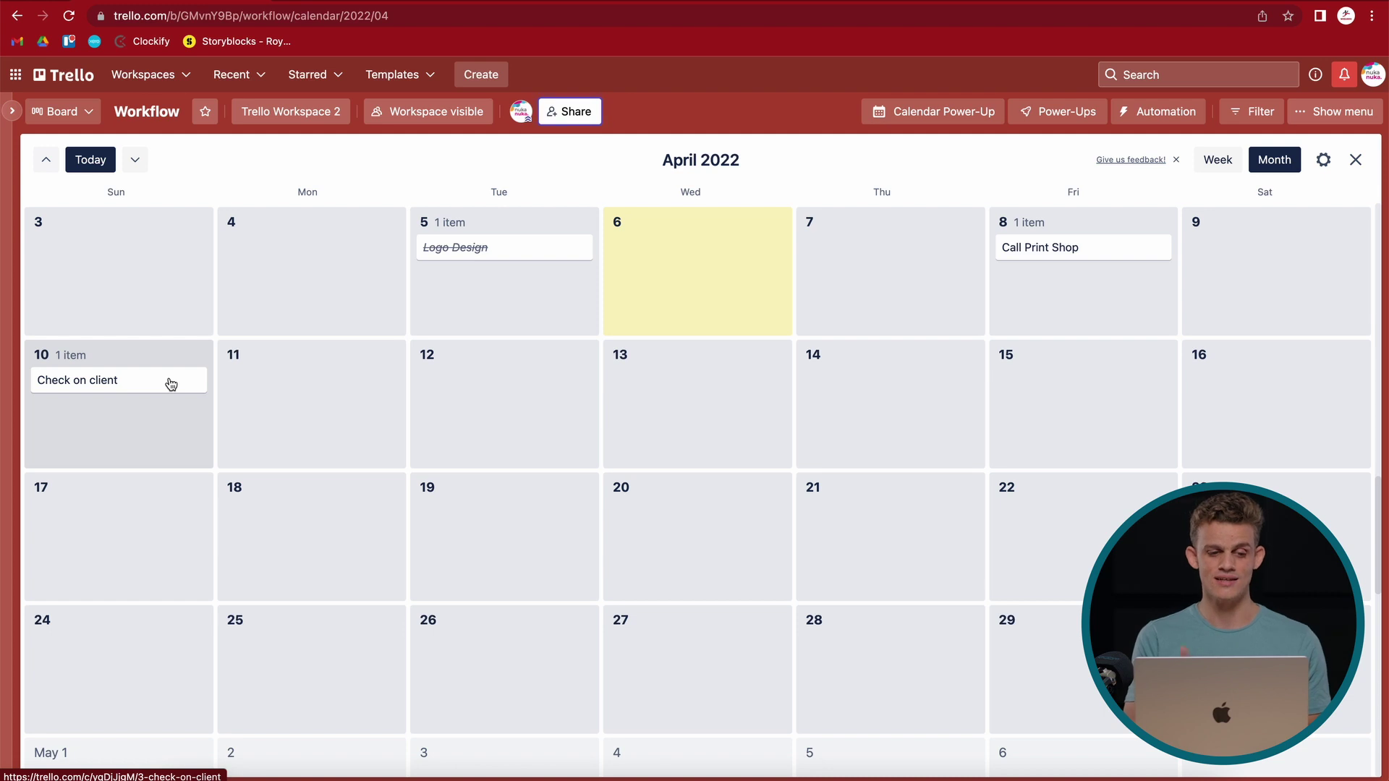
pyautogui.click(171, 383)
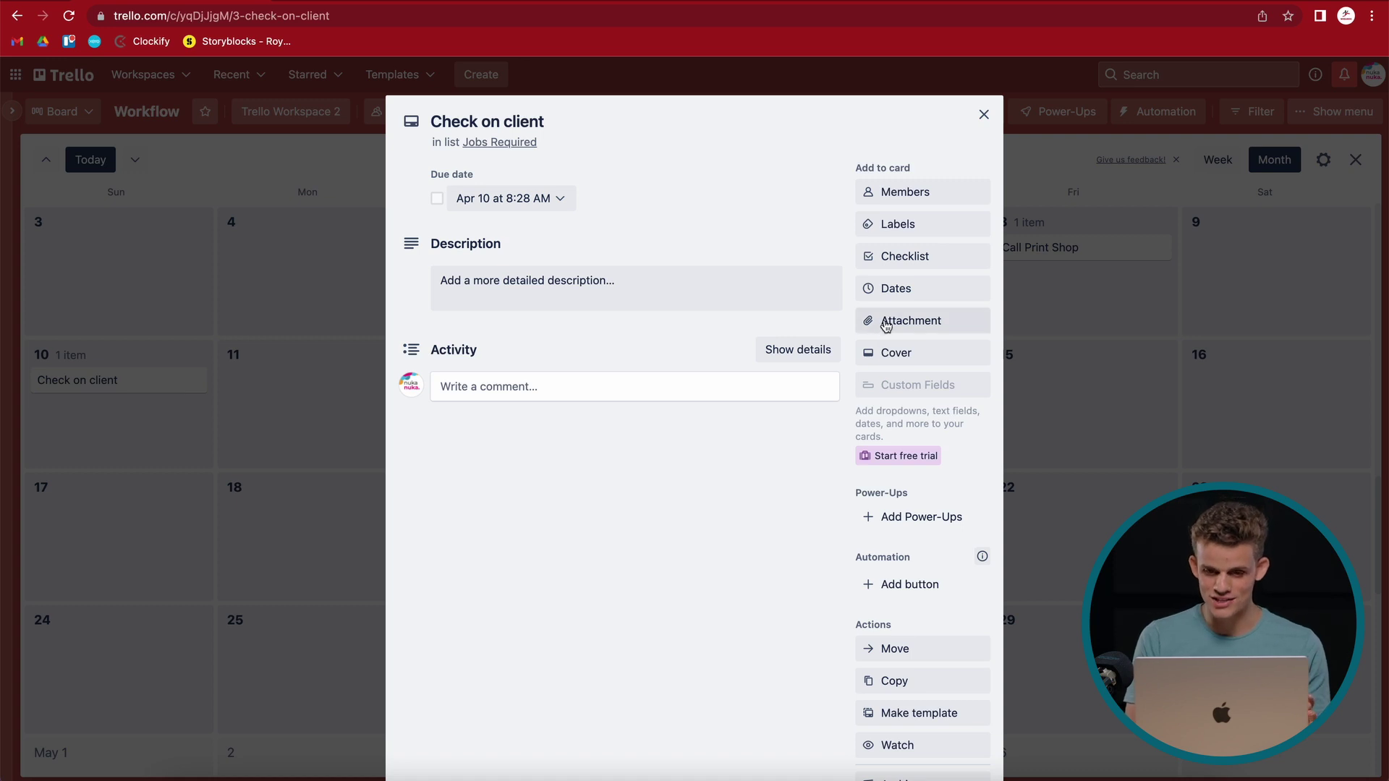
pyautogui.click(895, 288)
# Step: Move Check on client's due date from April 10 to April 11 and save it
pyautogui.click(912, 267)
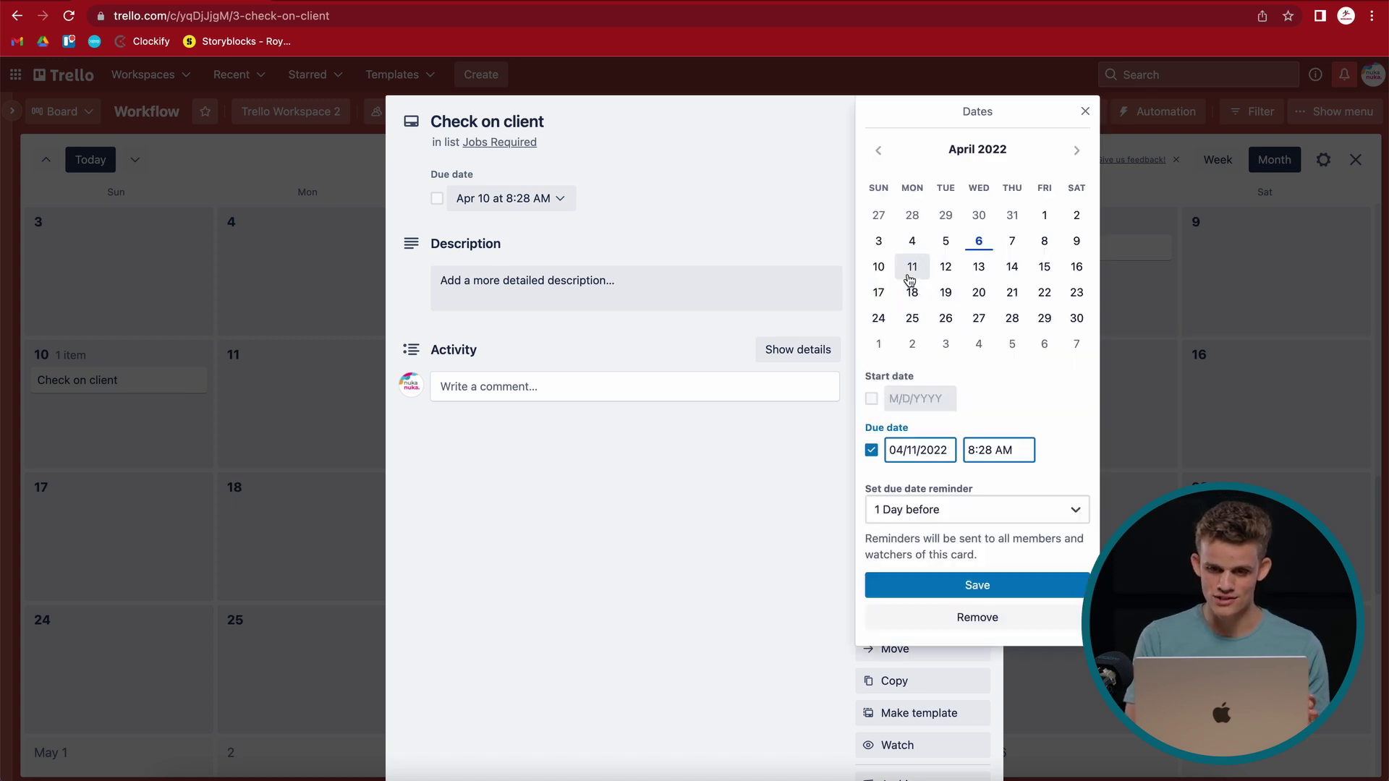
pyautogui.click(965, 590)
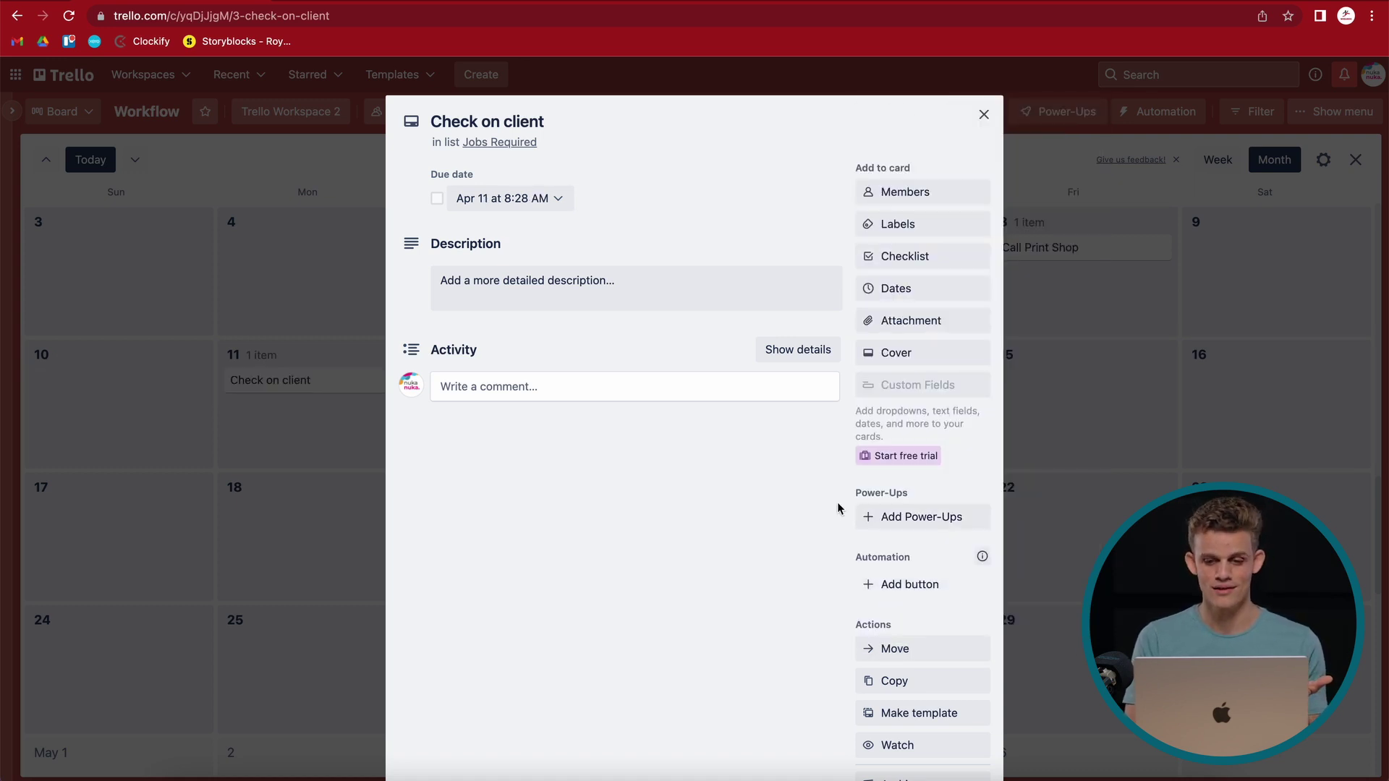
pyautogui.click(353, 554)
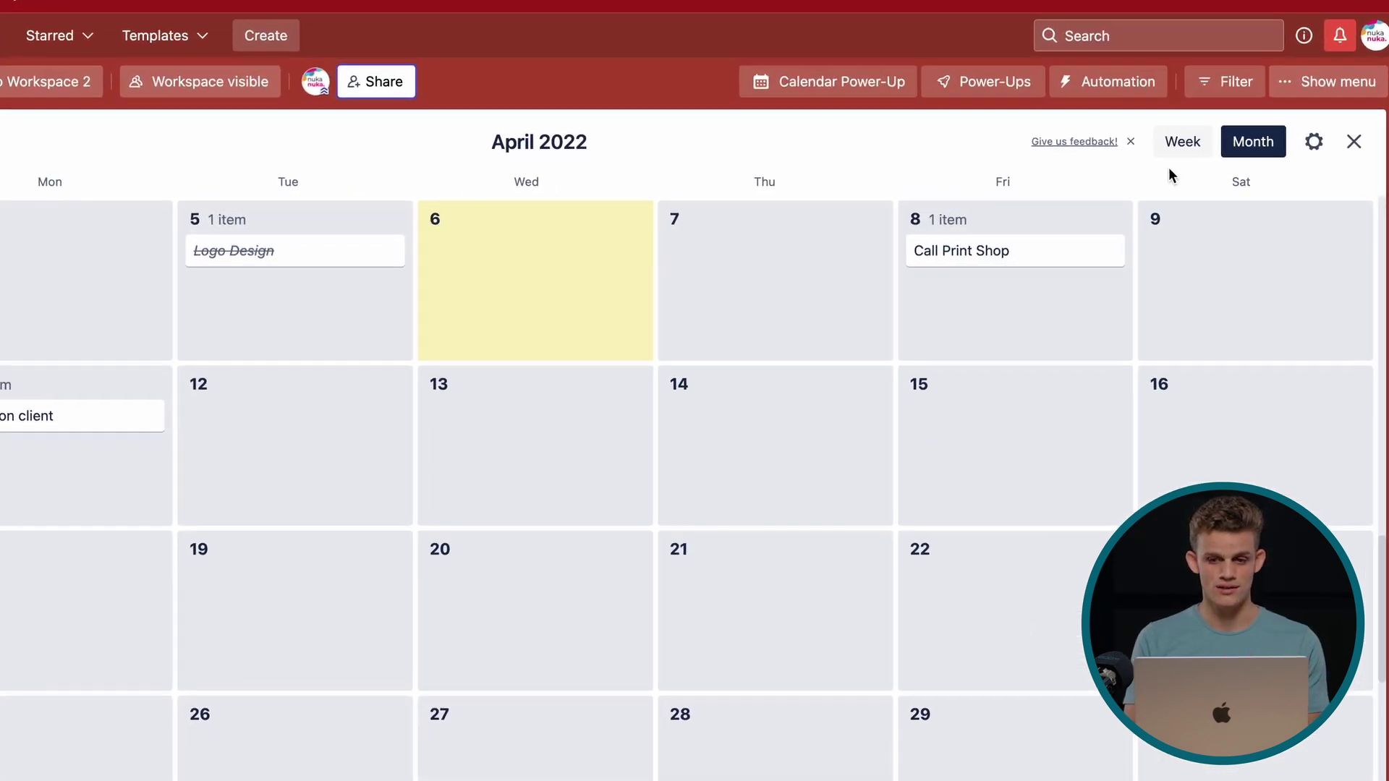
# Step: Turn on personal calendar sync in the calendar settings and select the iCalendar feed URL
pyautogui.click(1313, 141)
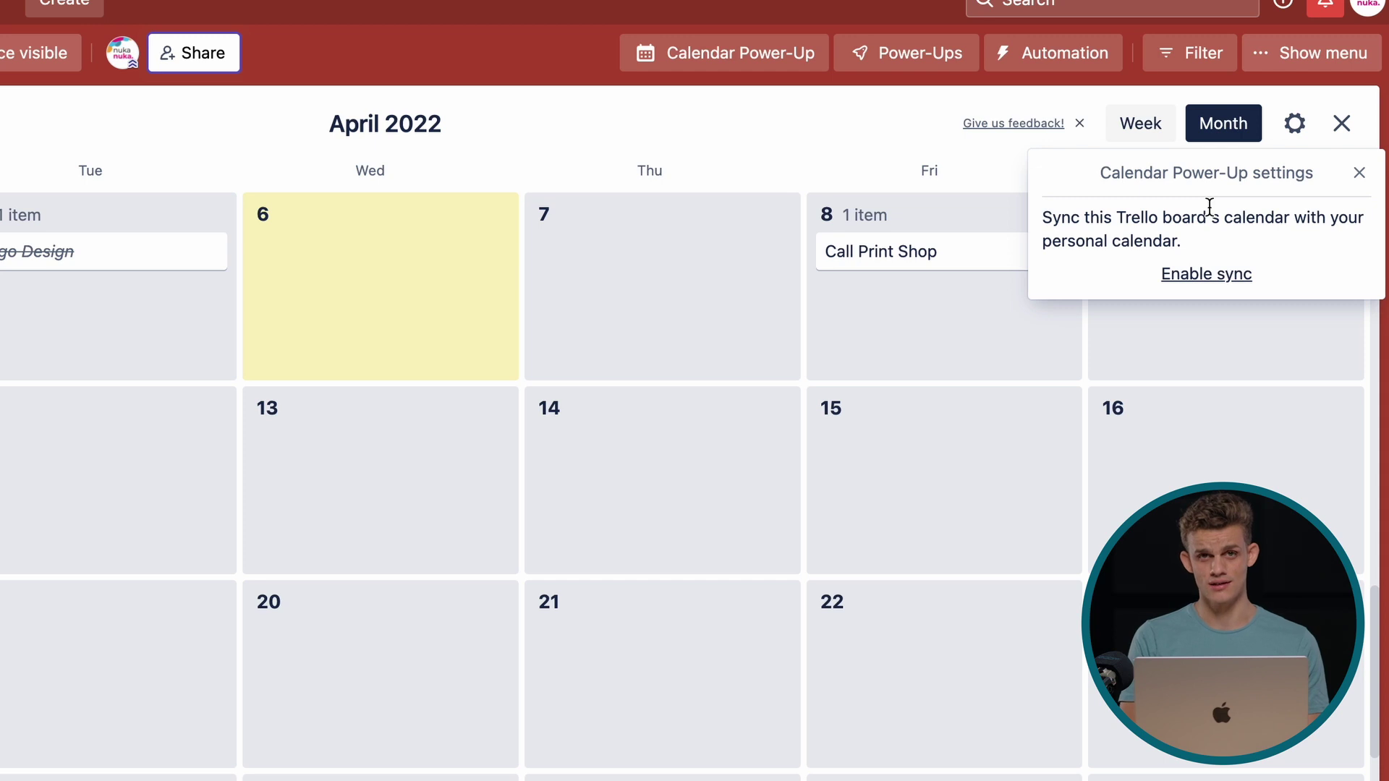
pyautogui.click(1216, 273)
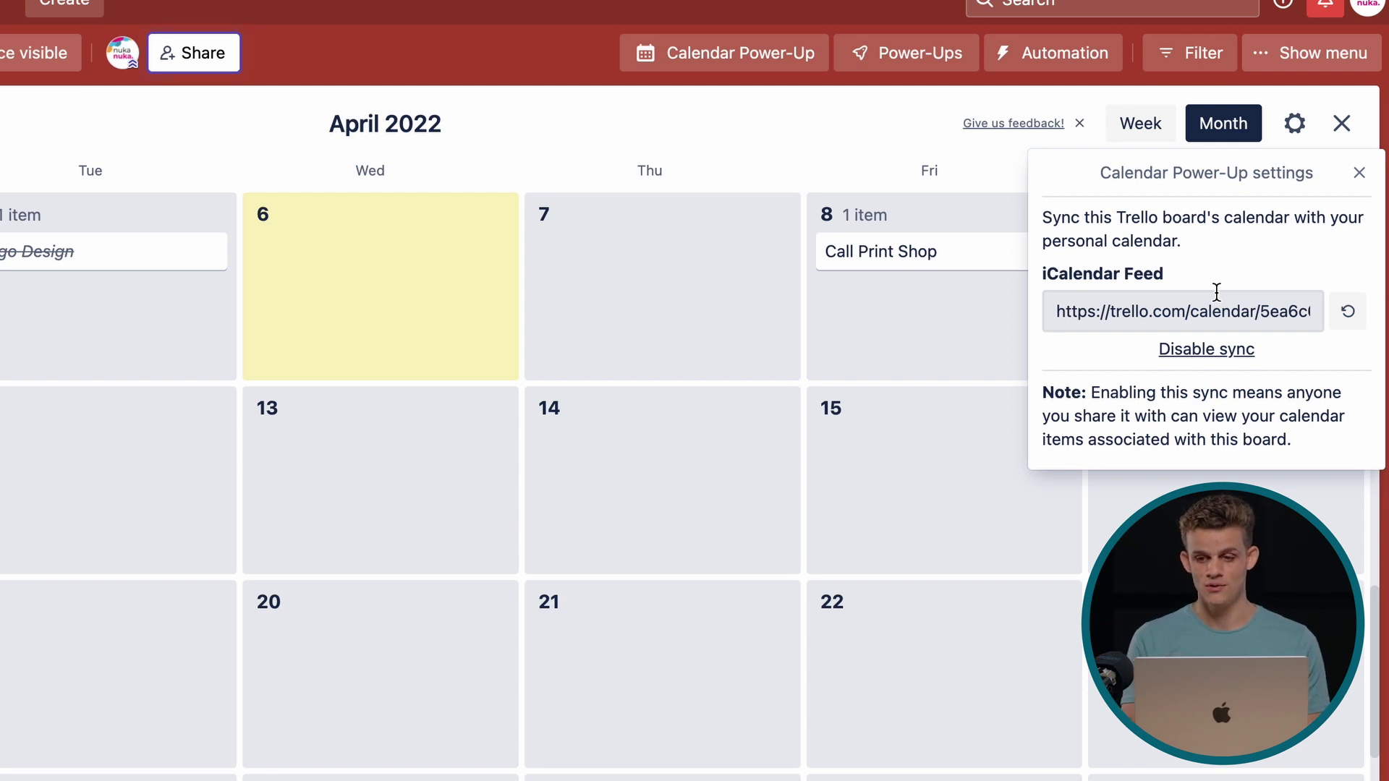
pyautogui.click(1223, 309)
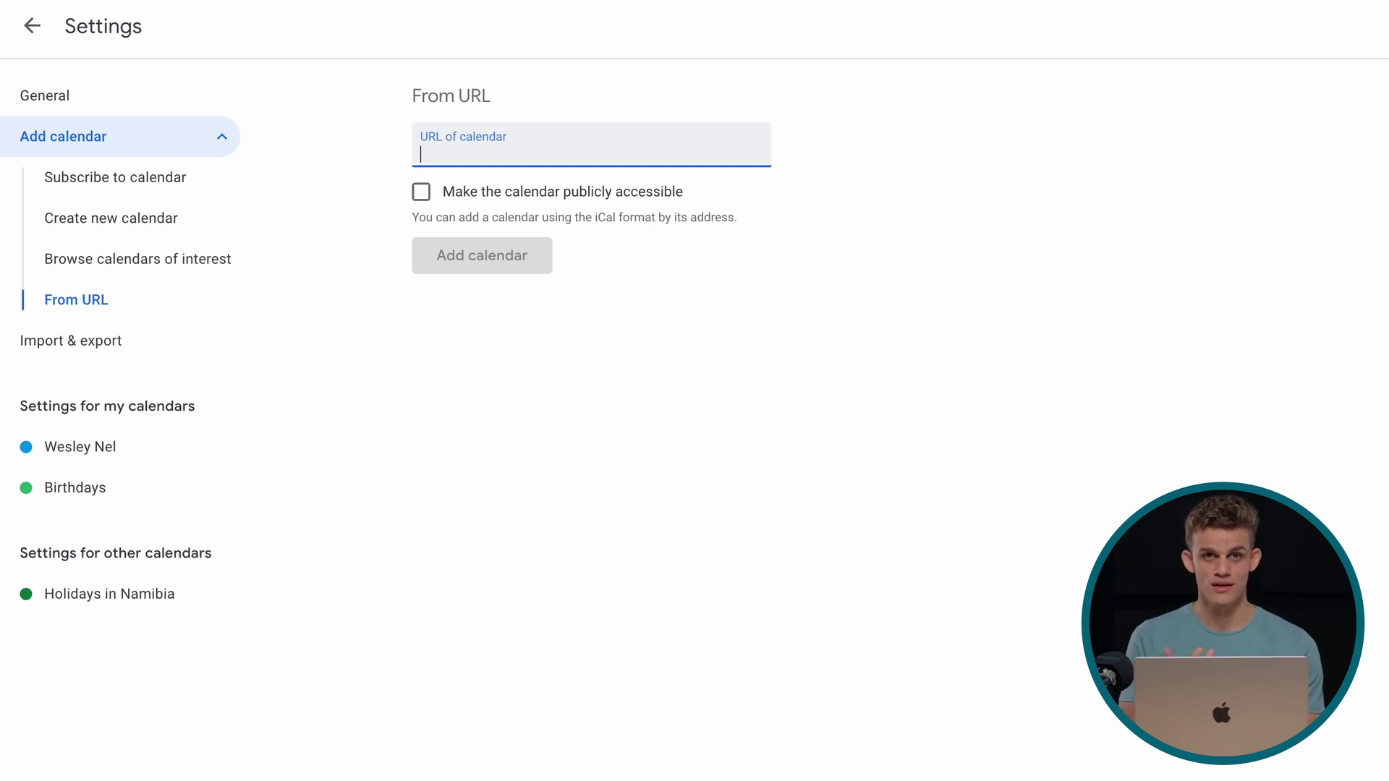
# Step: Paste the Trello iCalendar feed URL as the calendar address and add the calendar
pyautogui.press('super+v')
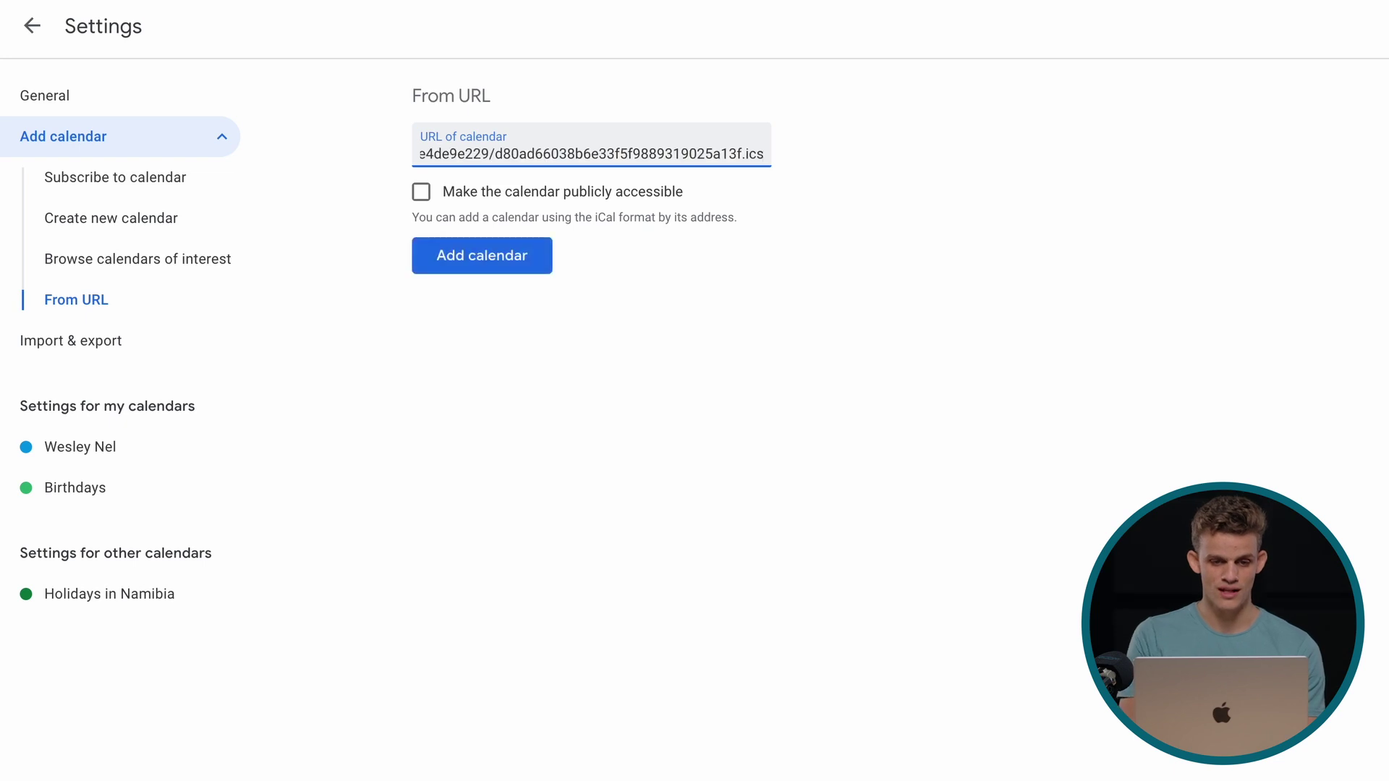
pyautogui.click(490, 257)
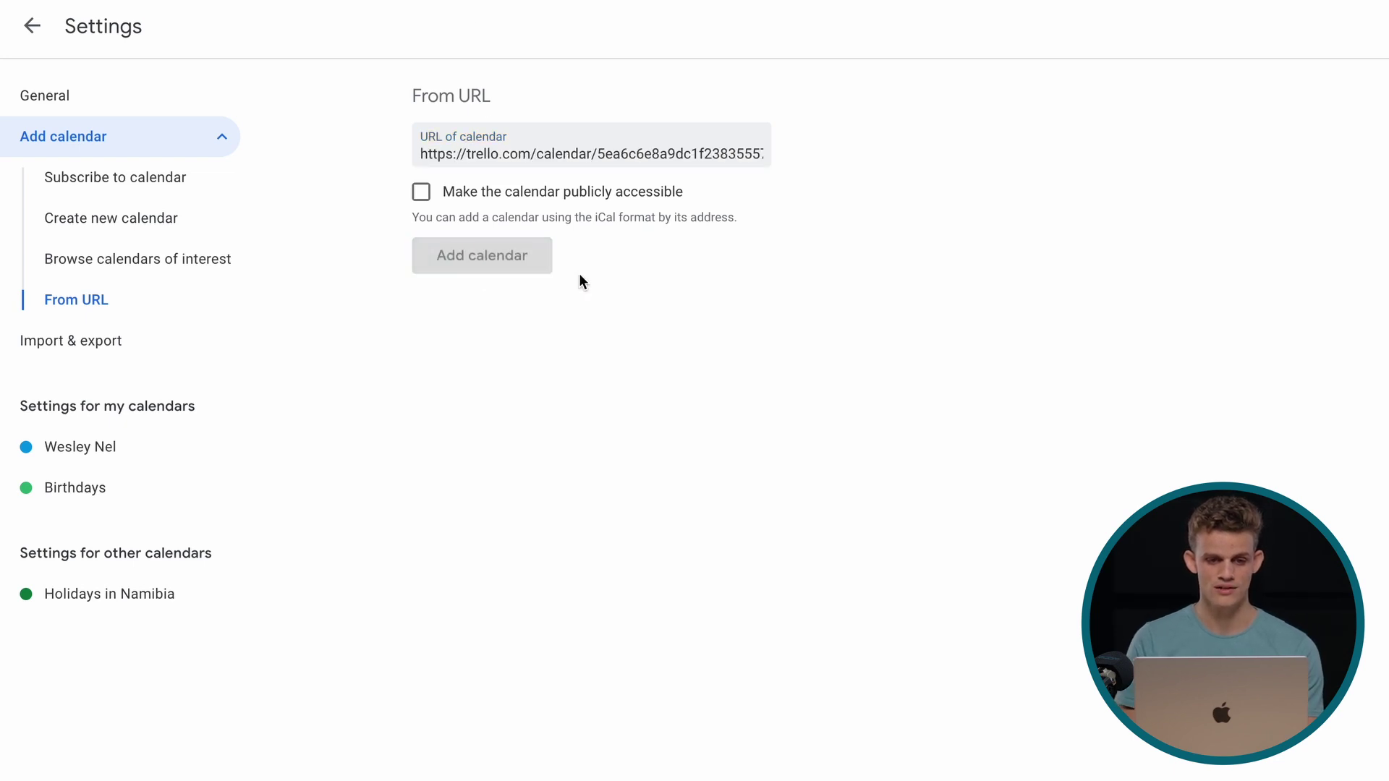